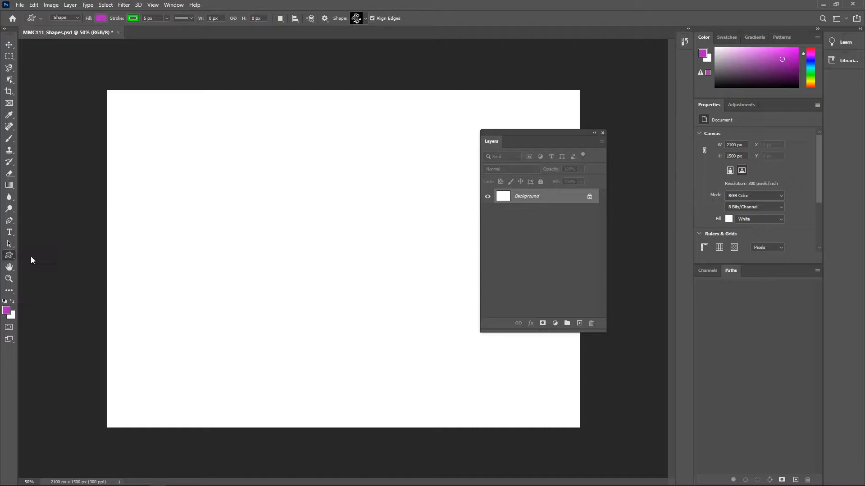
Draw a rectangle about 762 × 420 px near the canvas's upper-left corner and move the Layers panel close to it.
right_click(9, 256)
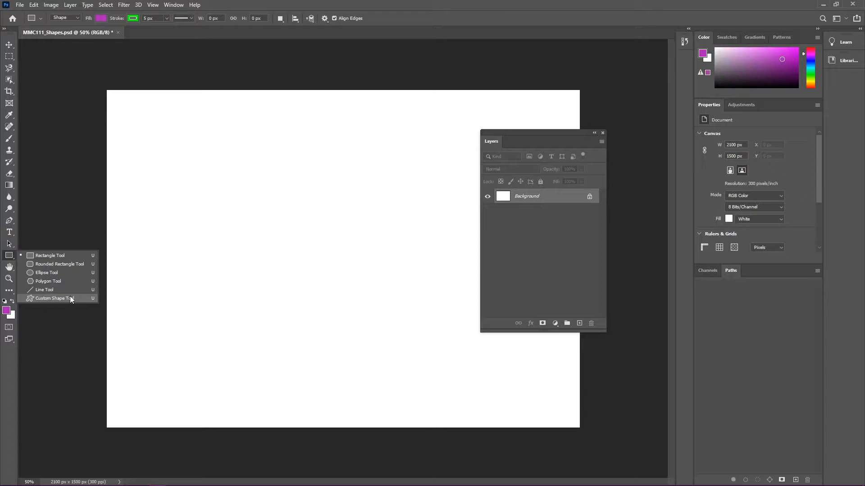
left_click(65, 257)
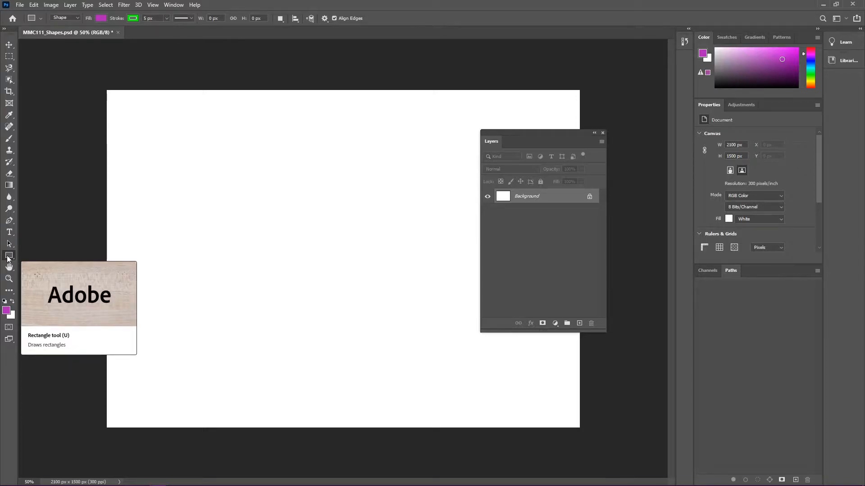
mouse_move(125, 112)
left_mouse_down()
mouse_move(181, 151)
mouse_move(297, 206)
left_mouse_up()
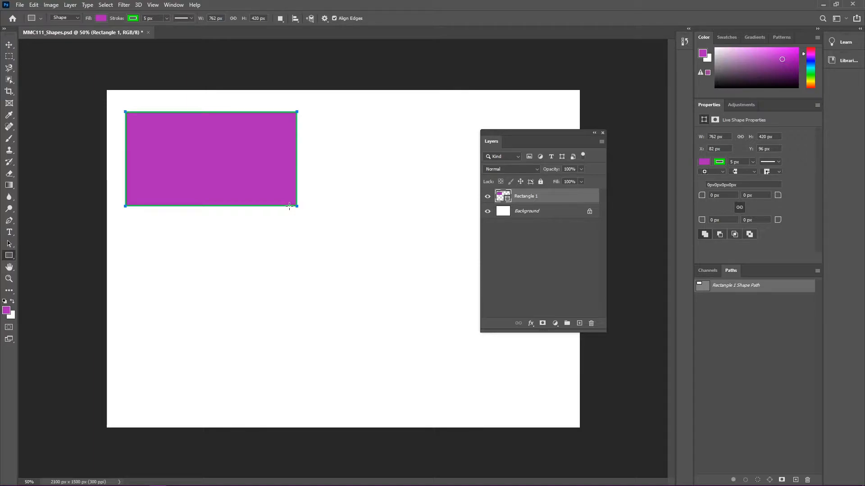
left_click_drag(527, 140, 362, 115)
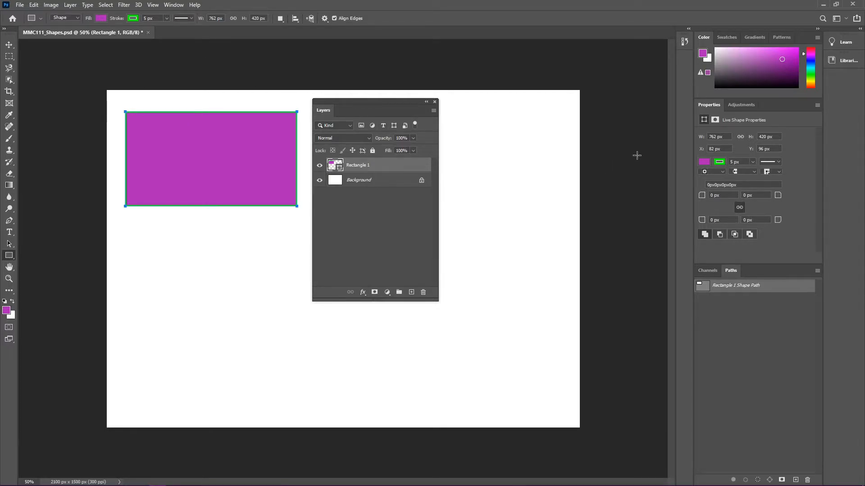
Fill the rectangle with blue and give it a dark navy stroke 15.6 px wide.
left_click(704, 162)
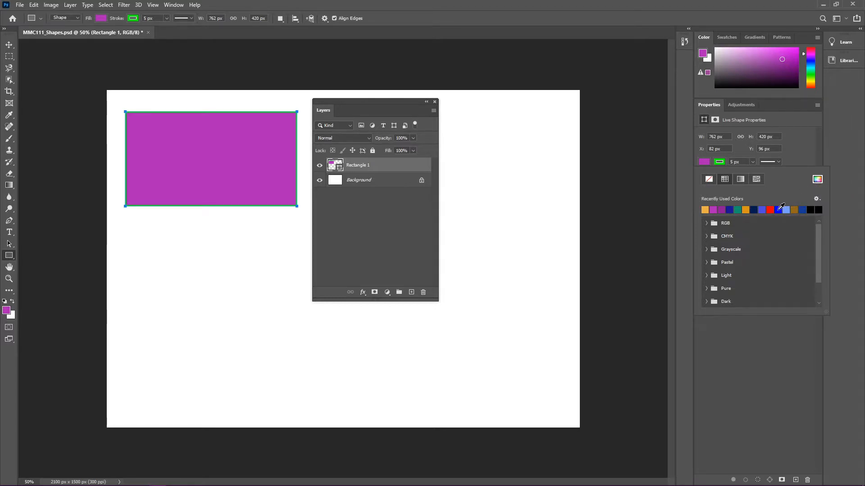
left_click(804, 209)
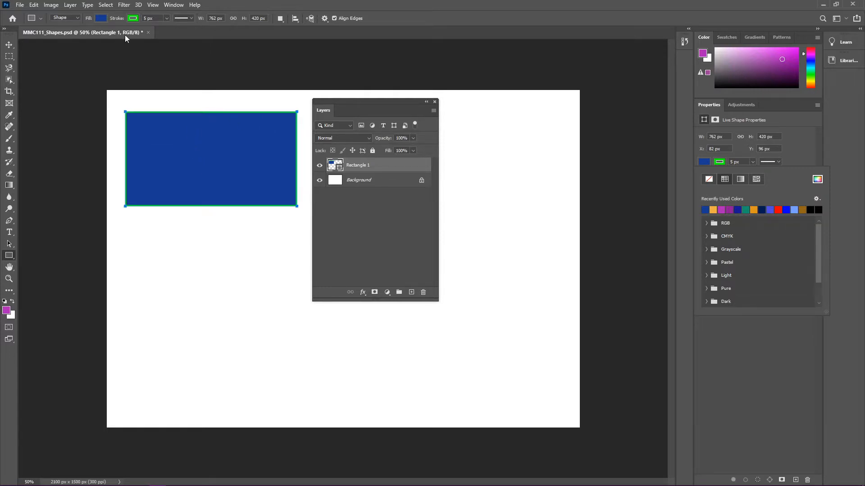
left_click(132, 18)
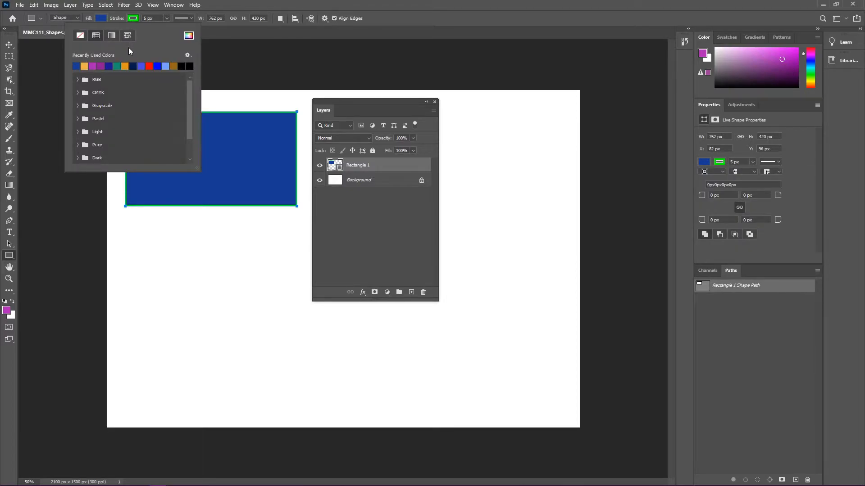
left_click(132, 66)
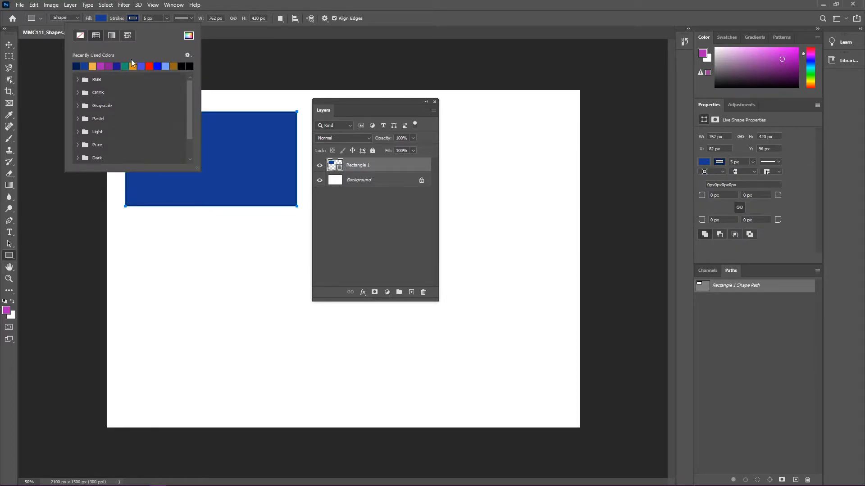
left_click(133, 18)
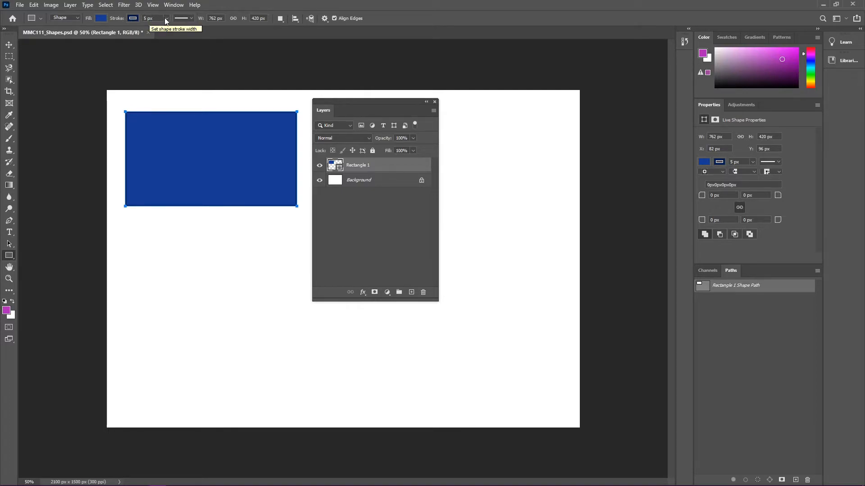
left_click(166, 18)
left_click_drag(167, 28, 168, 28)
Try the dotted and dashed stroke types on the rectangle and return to the solid line.
left_click(191, 19)
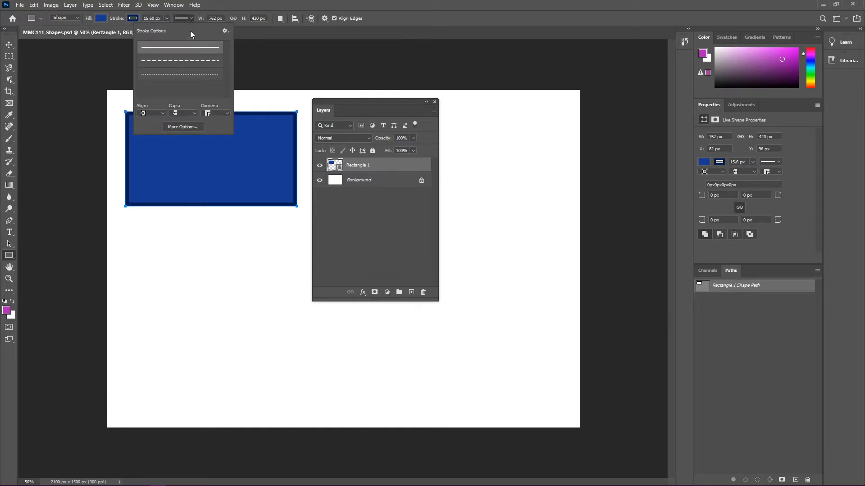
left_click(191, 75)
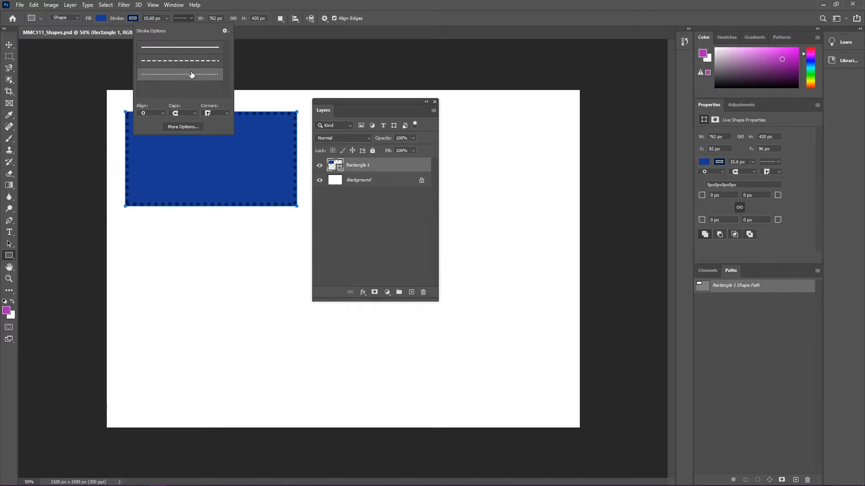
left_click(191, 62)
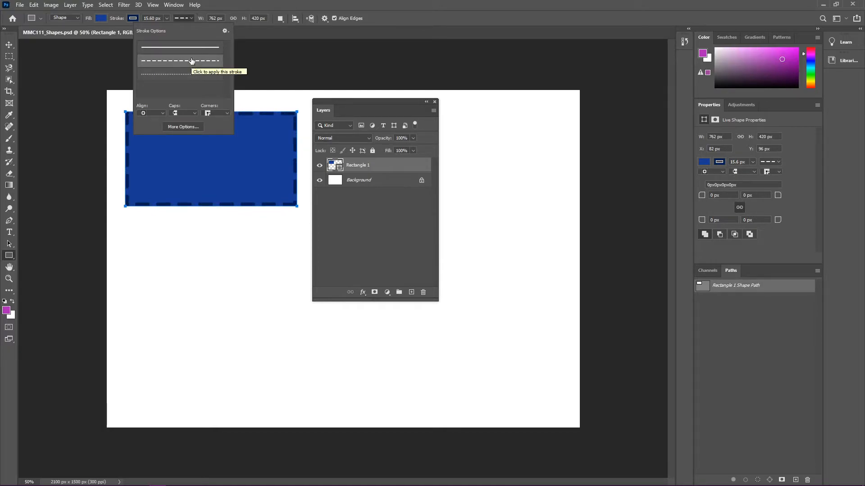
left_click(192, 46)
left_click(192, 17)
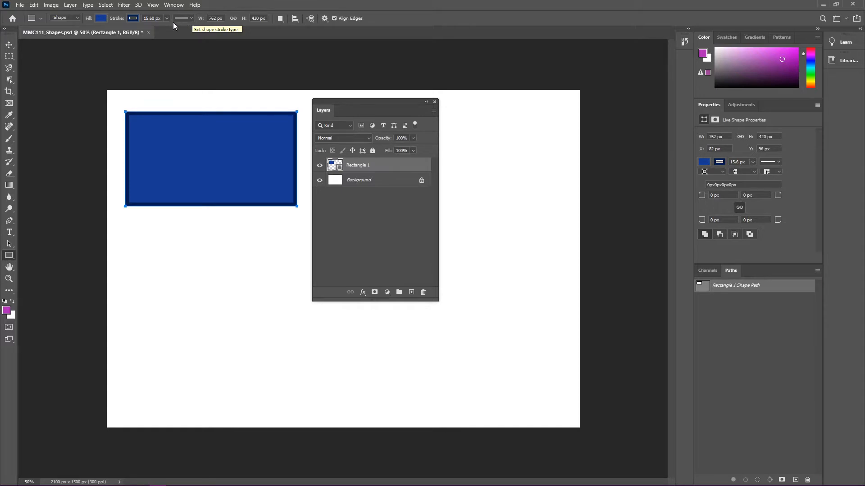
Move the rectangle closer to the canvas's upper-left corner, to about X 46, Y 36 px, and change its fill to orange.
left_click(9, 45)
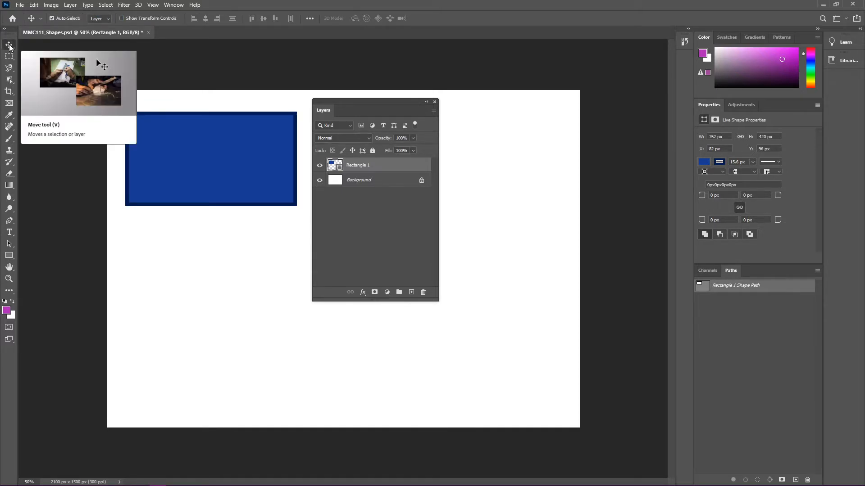
left_click_drag(245, 145, 236, 130)
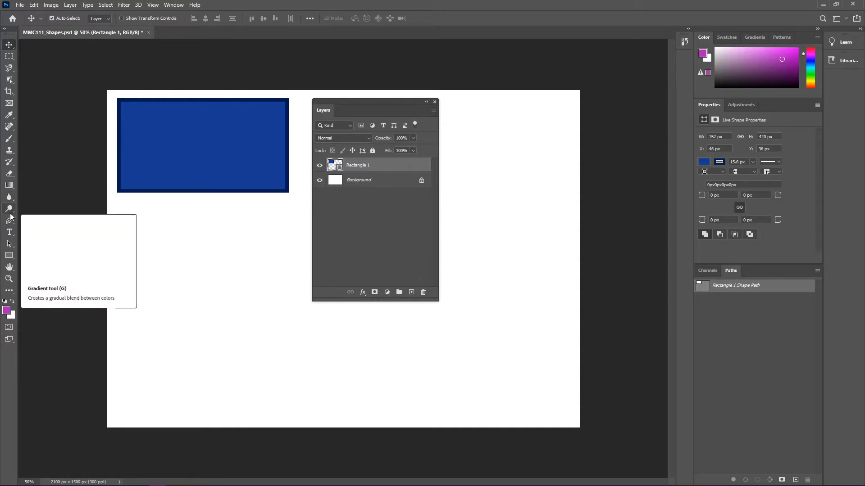
left_click(9, 257)
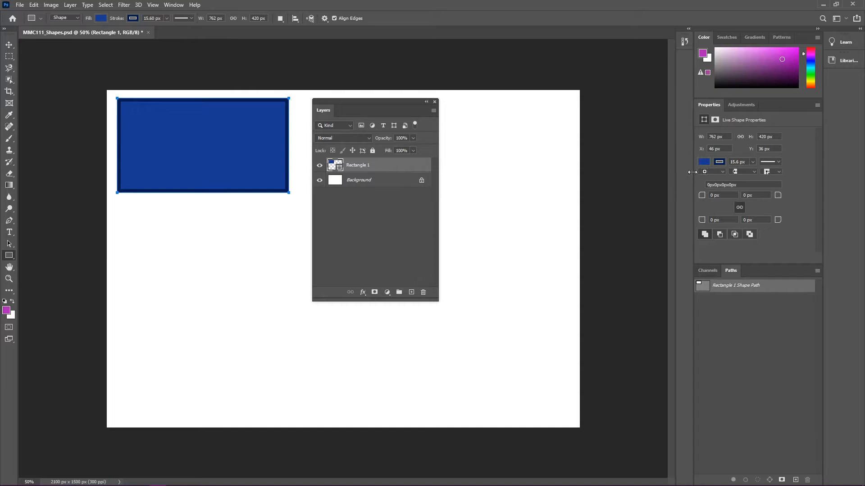
left_click(703, 163)
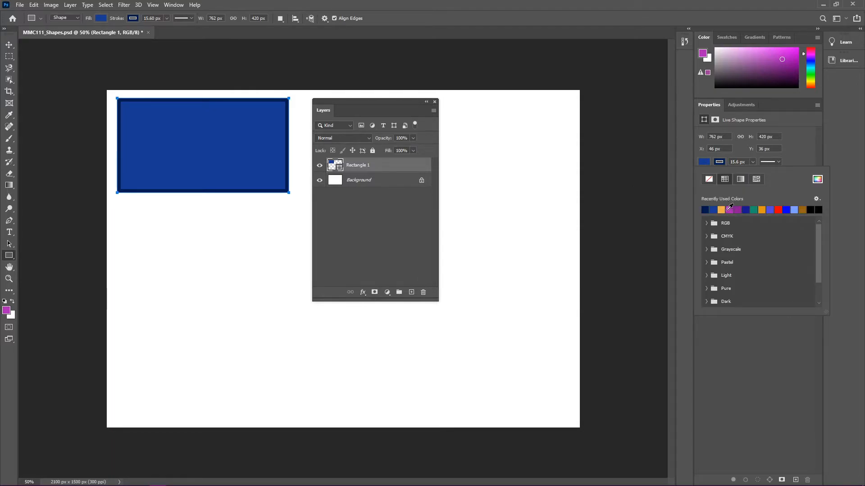
left_click(722, 209)
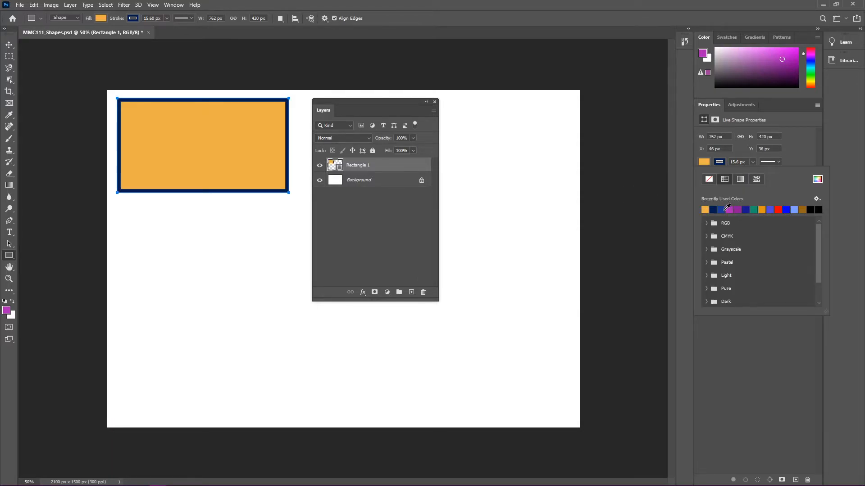
Draw a rounded rectangle about 724 × 374 px with a 10 px corner radius below the orange rectangle.
left_click(352, 203)
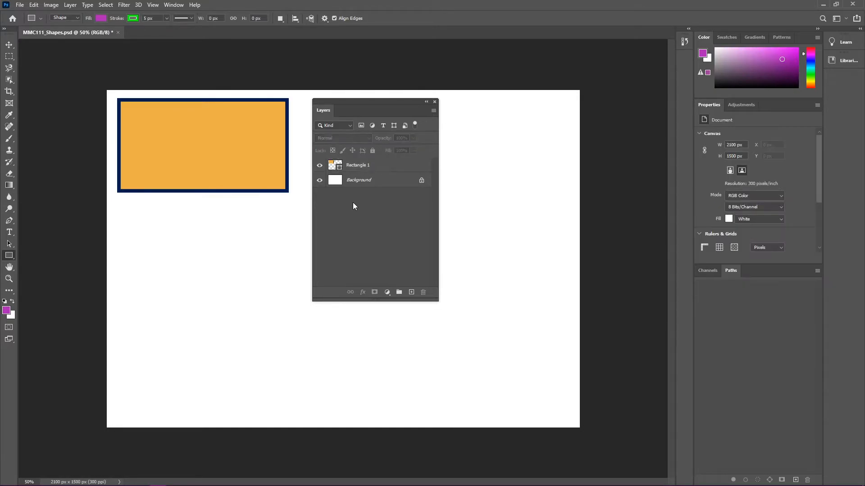
right_click(8, 256)
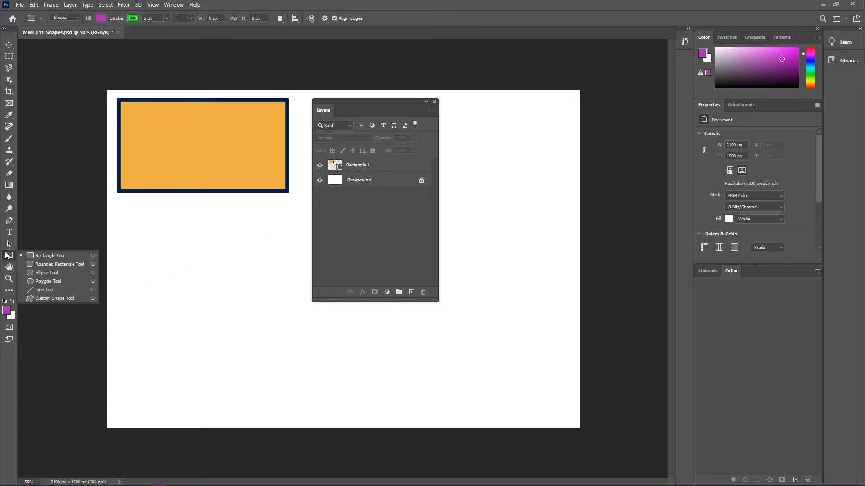
left_click(38, 263)
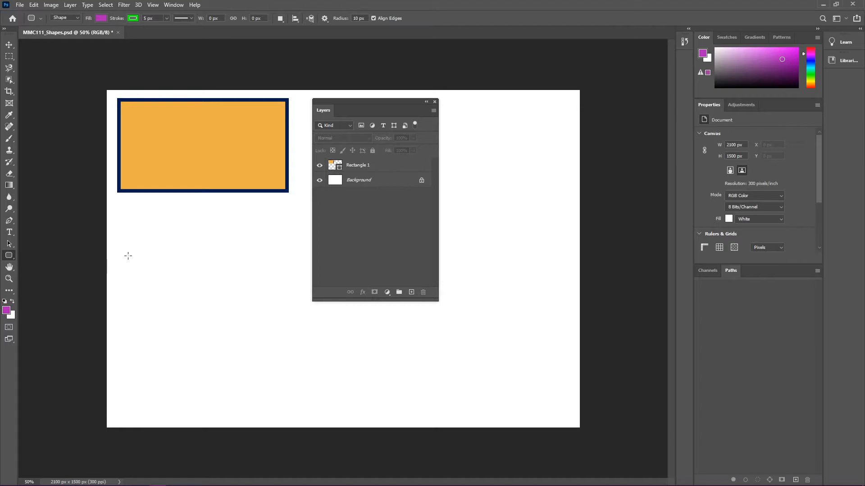
left_click_drag(122, 225, 284, 309)
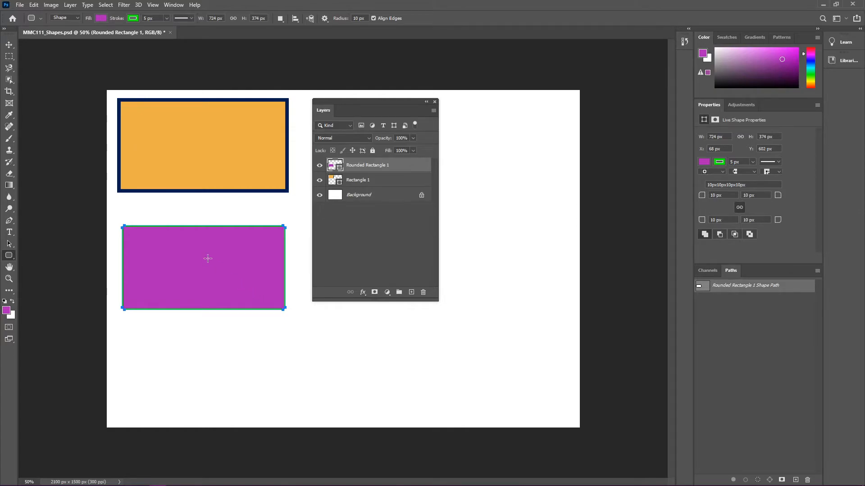
Remove the rounded rectangle's fill and give it a dark purple stroke about 32 px wide.
left_click(100, 19)
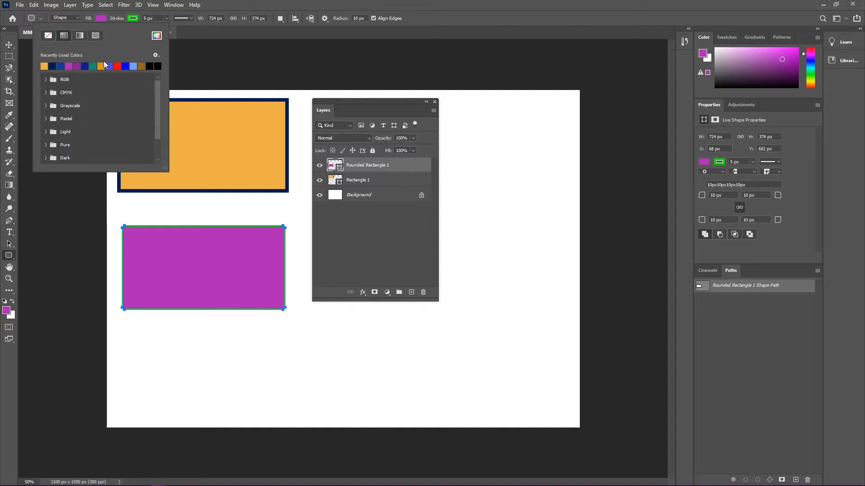
left_click(49, 36)
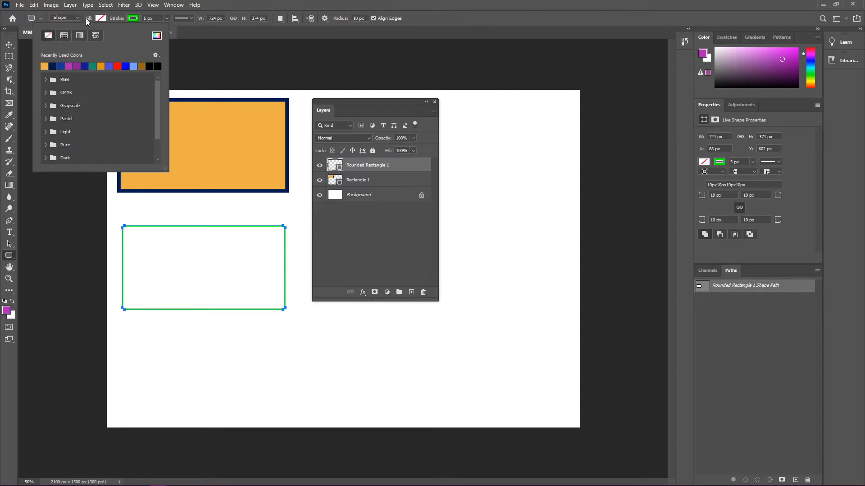
left_click(133, 19)
left_click(109, 66)
left_click(166, 18)
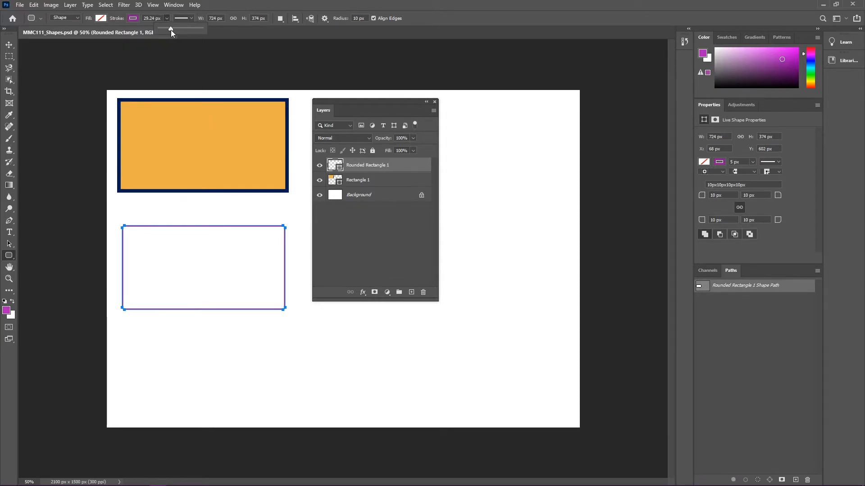
left_click_drag(171, 30, 171, 30)
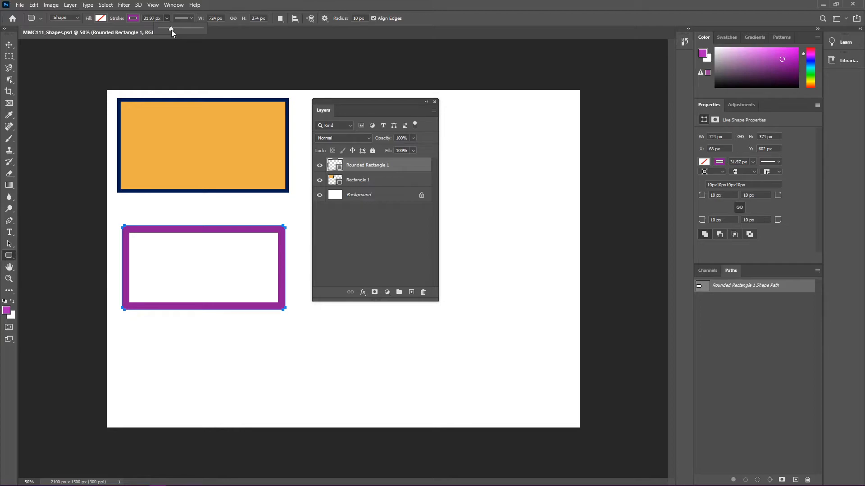
Move the purple rounded outline onto the orange rectangle so it sits just inside the navy border.
left_click(9, 45)
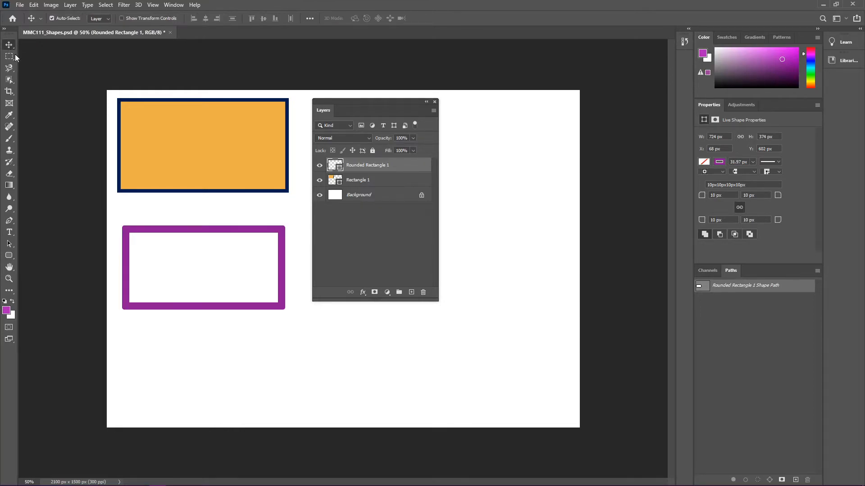
left_click_drag(177, 230, 172, 107)
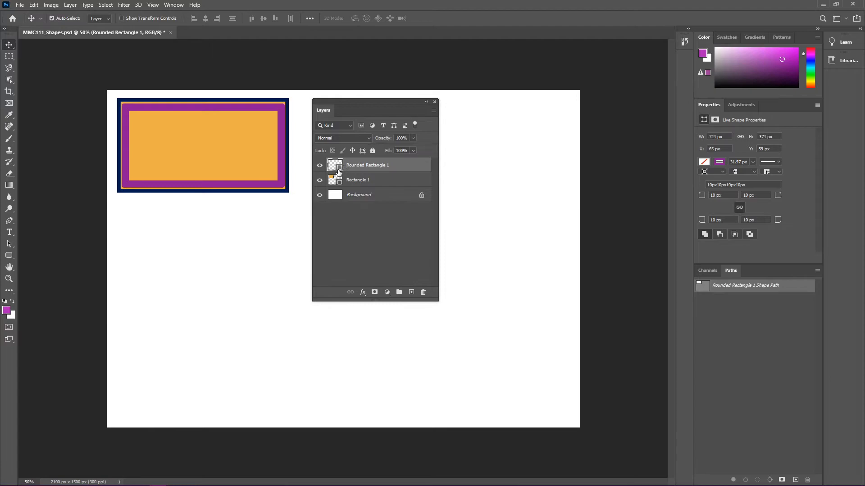
Switch to the Ellipse Tool and set its drawing mode to Pixels.
left_click(8, 256)
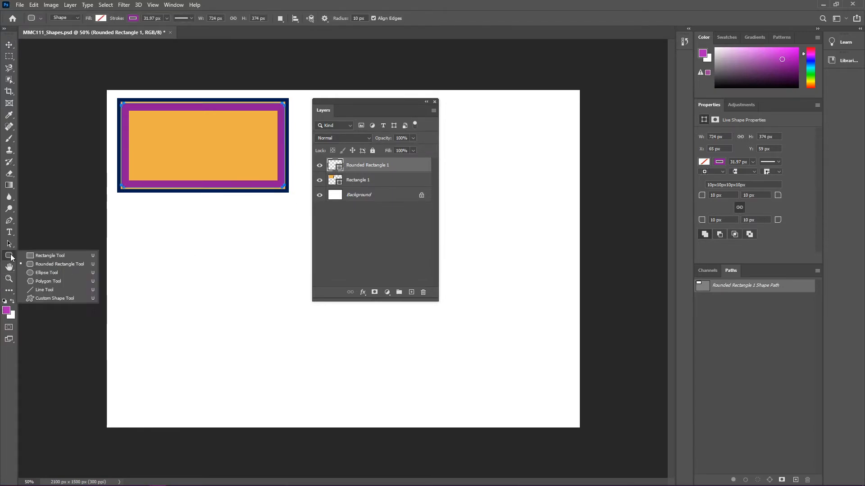
left_click(42, 272)
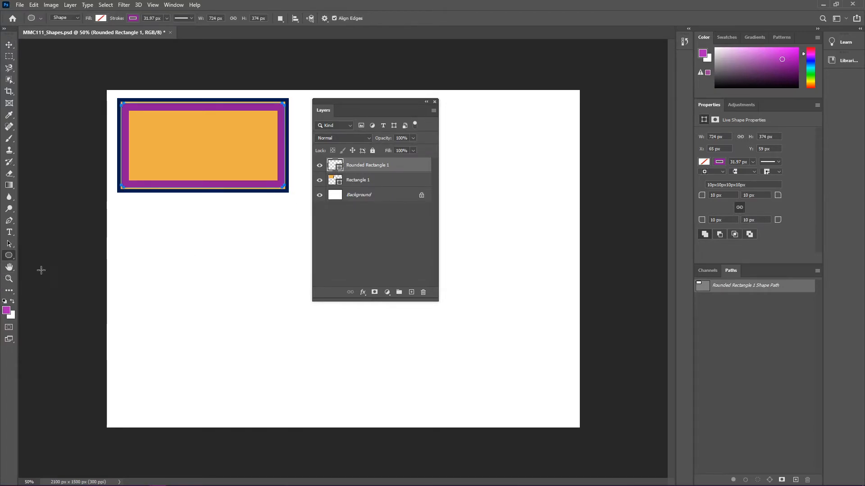
left_click(79, 19)
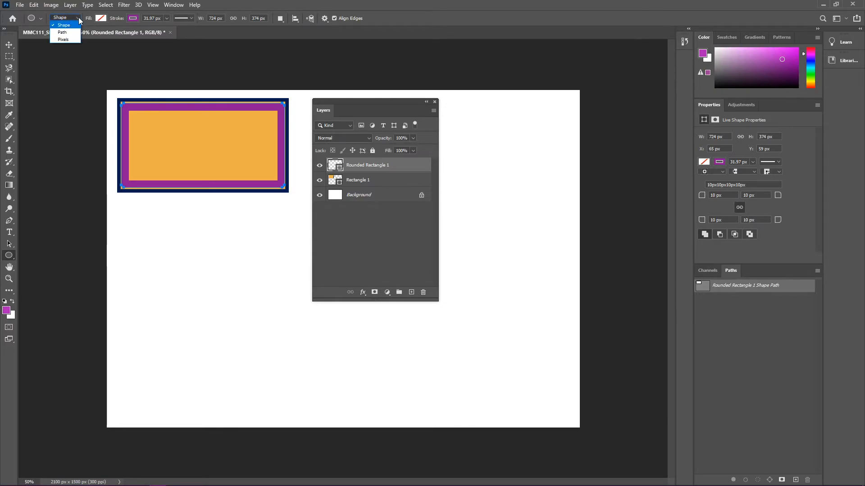
left_click(67, 41)
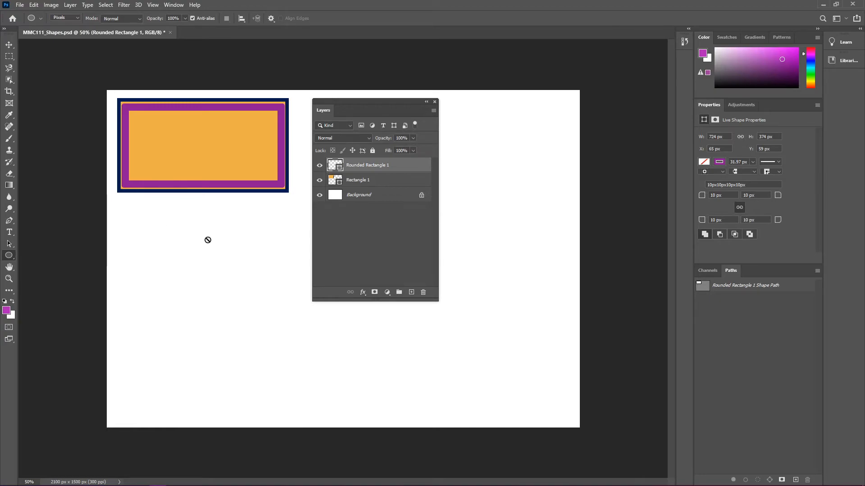
Add a new layer above the shape layers and name it "Shape Pixel".
left_click(411, 292)
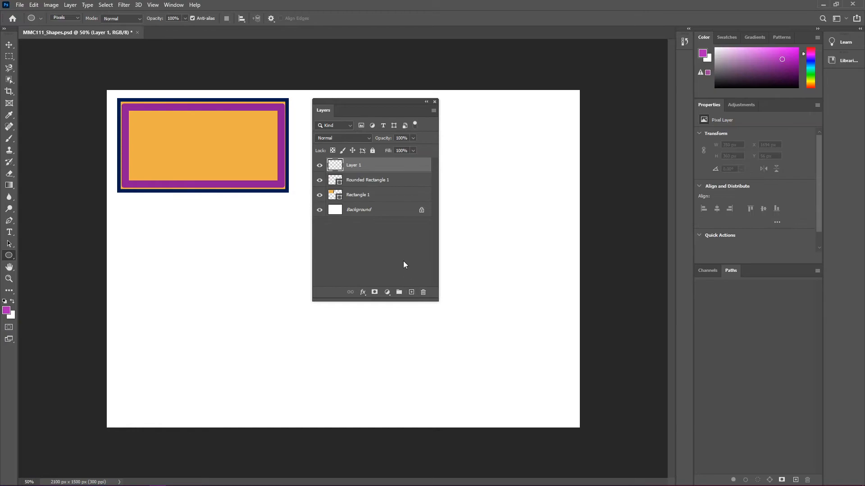
double_click(354, 166)
type("SHape Pixel")
key("Return")
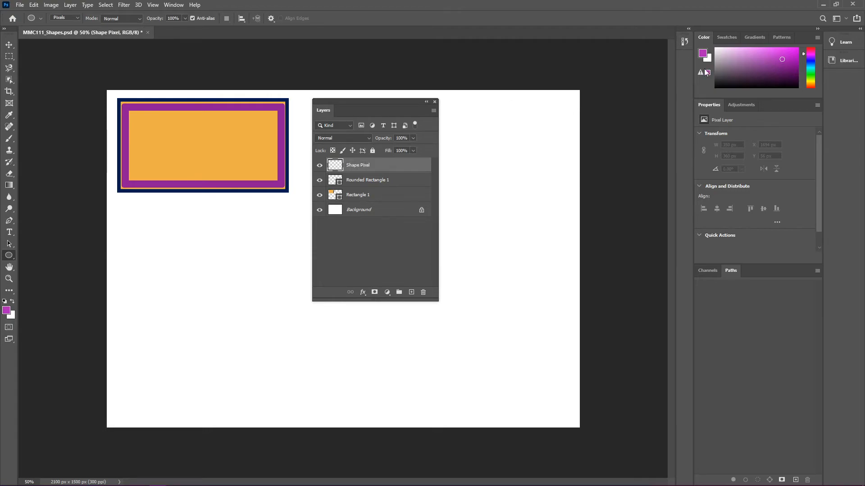
Draw a green pixel ellipse about 444 × 432 px below the rectangle, and move it over the middle of the rectangle.
left_click(810, 73)
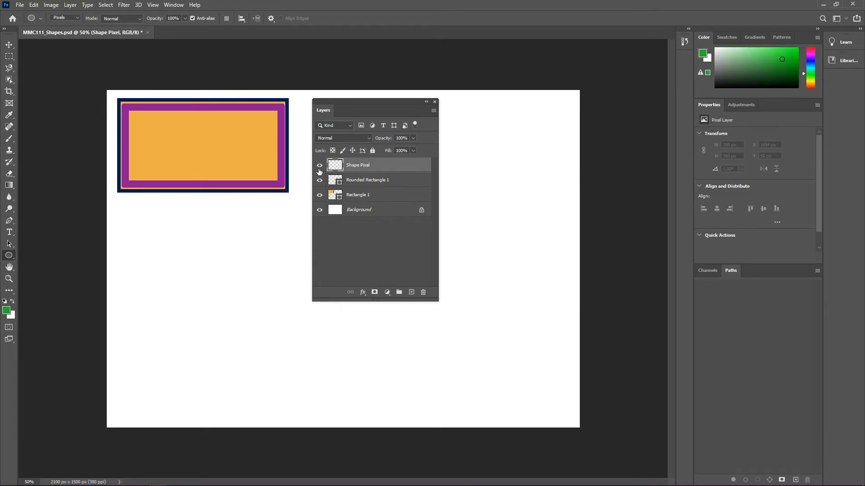
left_click_drag(131, 217, 231, 314)
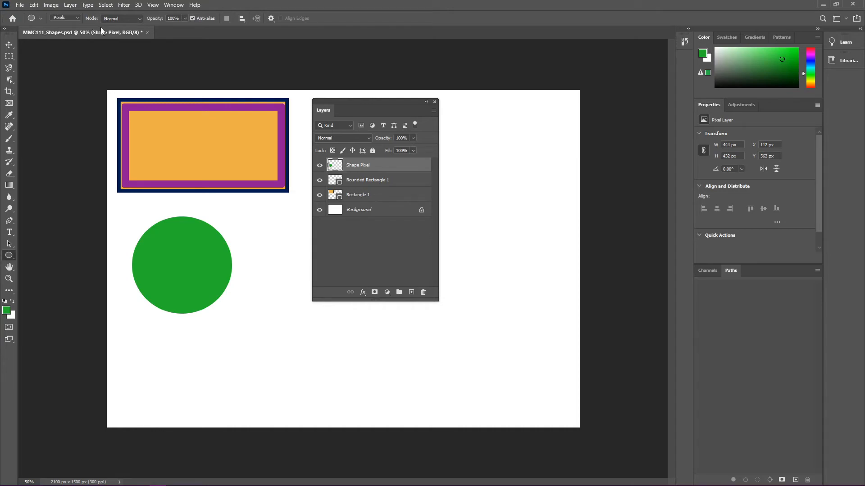
key("v")
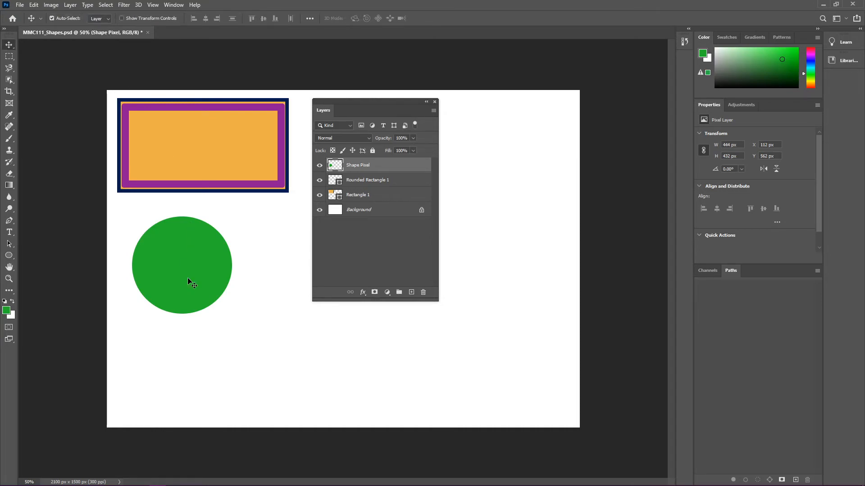
left_click_drag(188, 277, 207, 158)
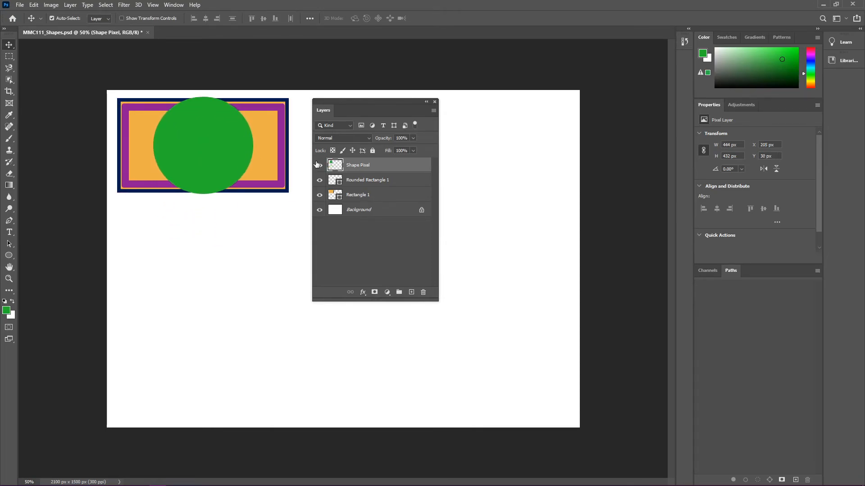
Set the Shape Pixel layer's opacity to 54% and its blending mode to Dissolve.
left_click(412, 138)
left_click(364, 140)
left_click(351, 149)
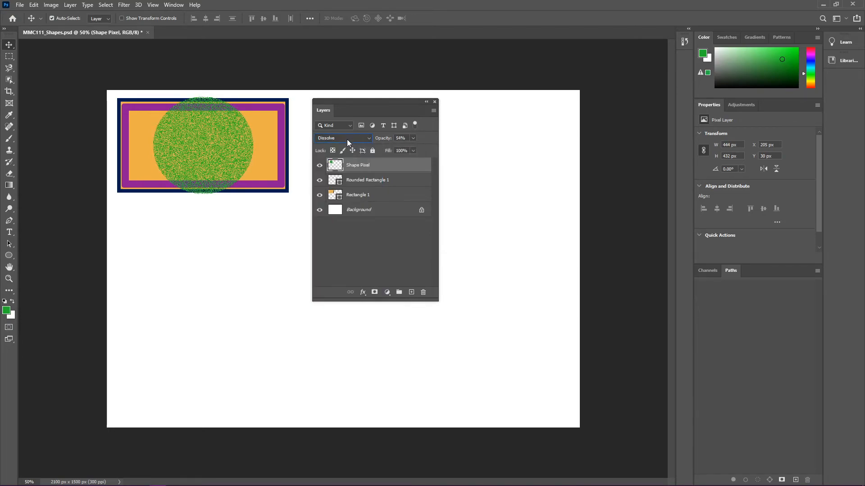
scroll(347, 139, "up", 1)
scroll(346, 138, "down", 1)
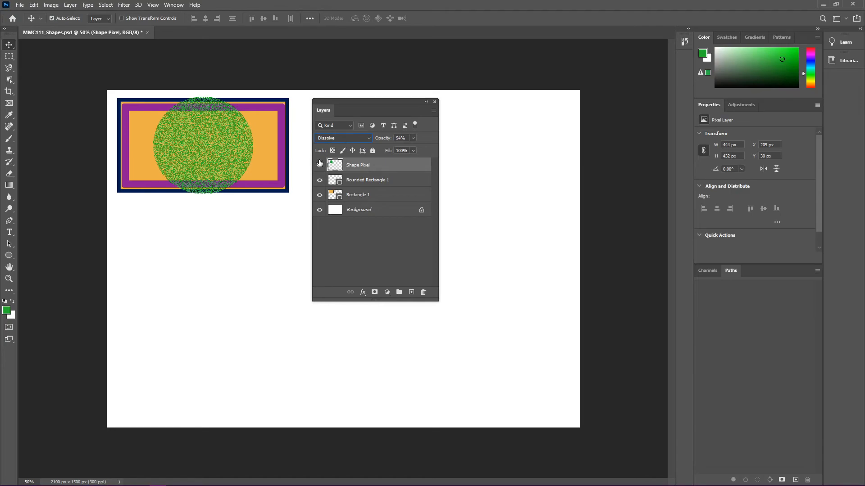
Switch to the Custom Shape Tool and set its drawing mode to Shape.
left_click(9, 256)
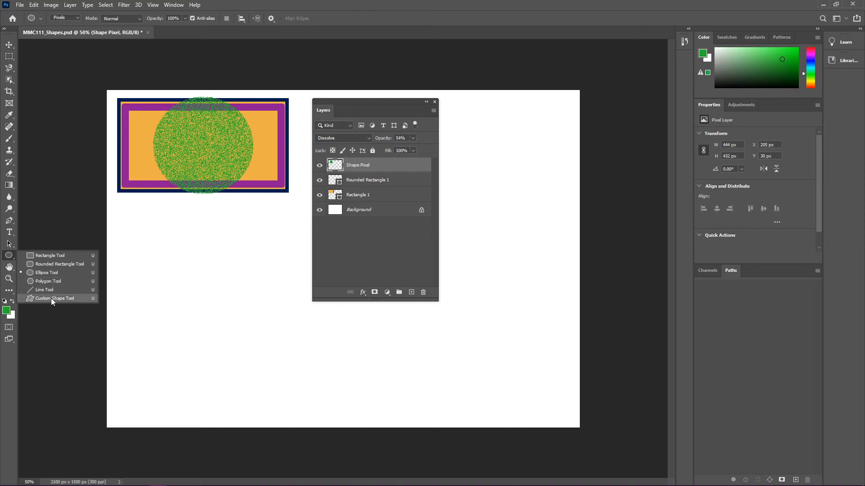
left_click(52, 299)
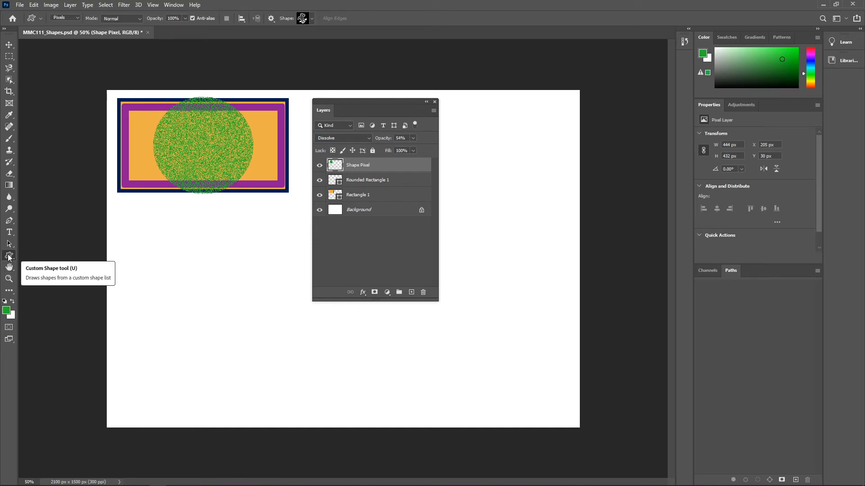
left_click(79, 18)
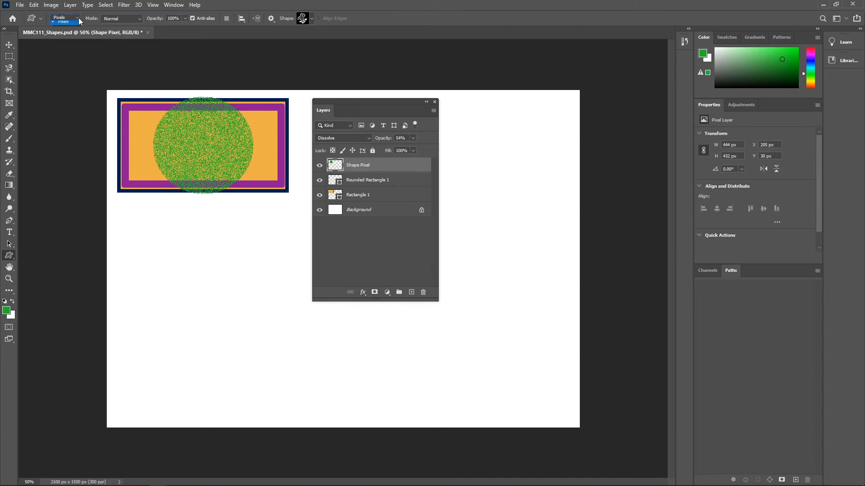
left_click(64, 26)
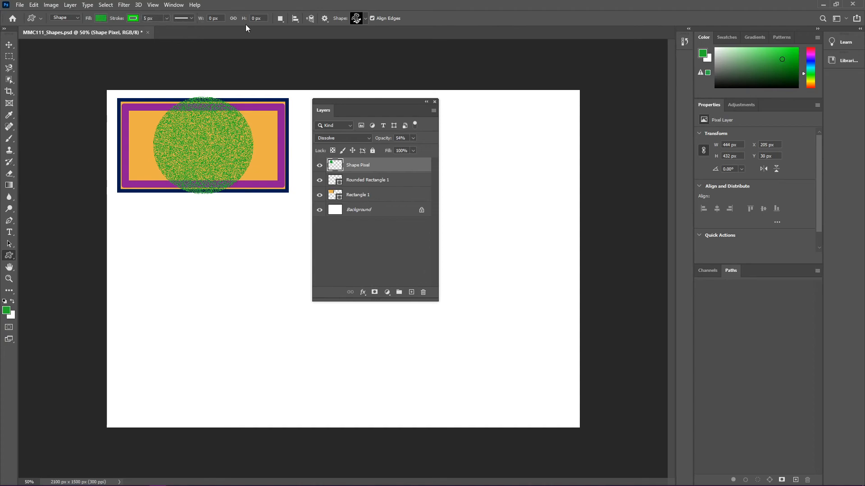
Choose the kangaroo from the Wild Animals group as the custom shape.
left_click(366, 18)
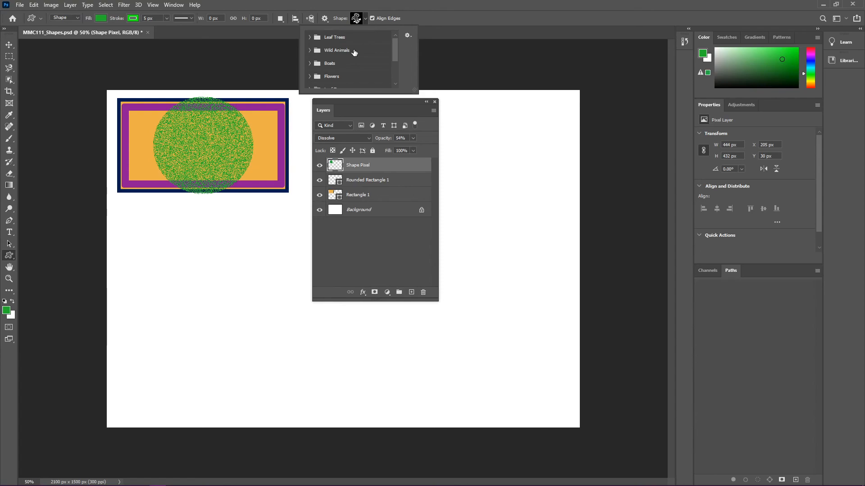
left_click(308, 50)
scroll(339, 71, "down", 2)
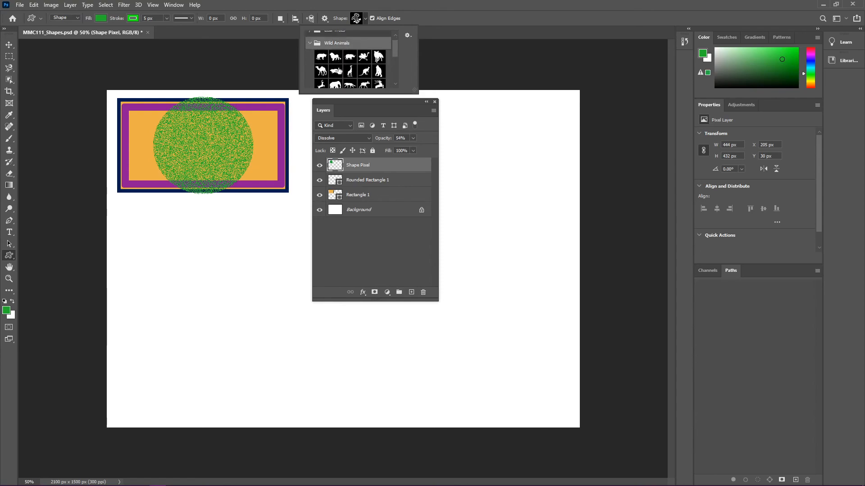
scroll(338, 71, "down", 2)
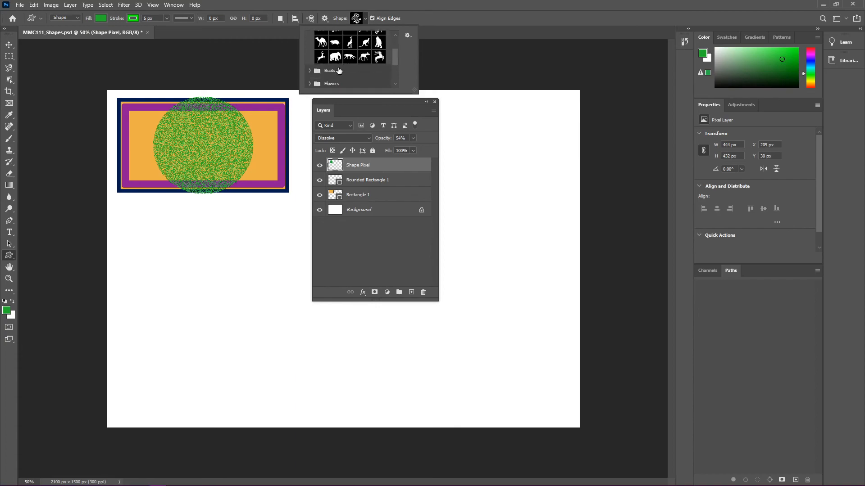
left_click(365, 44)
left_click(365, 19)
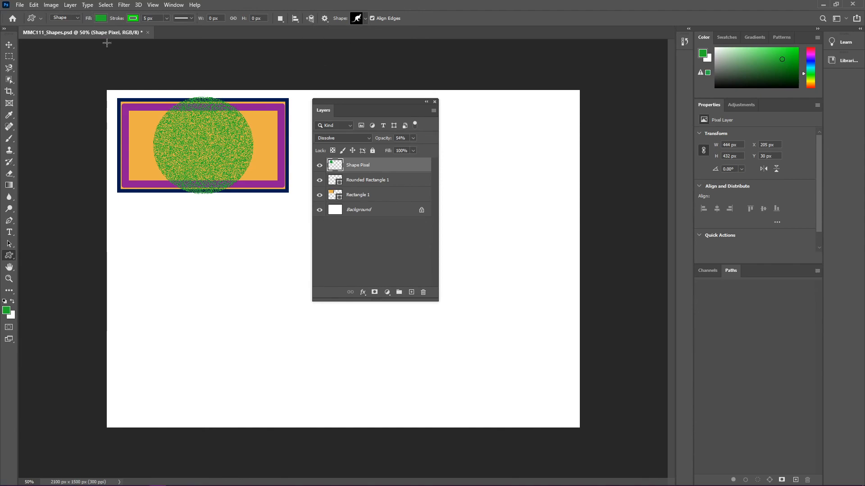
Draw a green kangaroo about 618 × 474 px below the rectangle, and move it up close beneath the rectangle.
left_click_drag(156, 249, 294, 356)
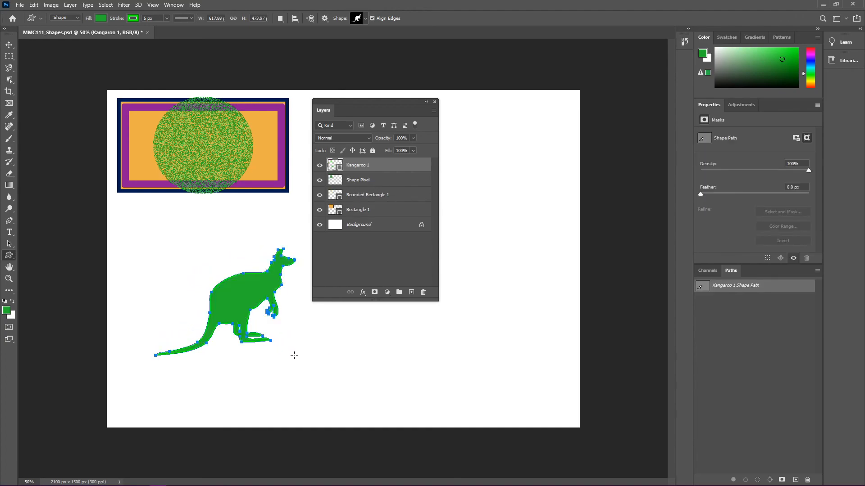
key("v")
left_click_drag(252, 301, 225, 257)
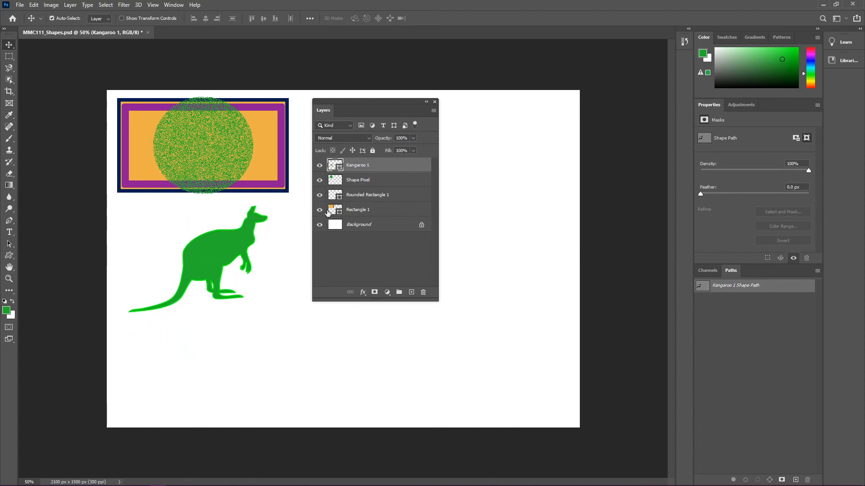